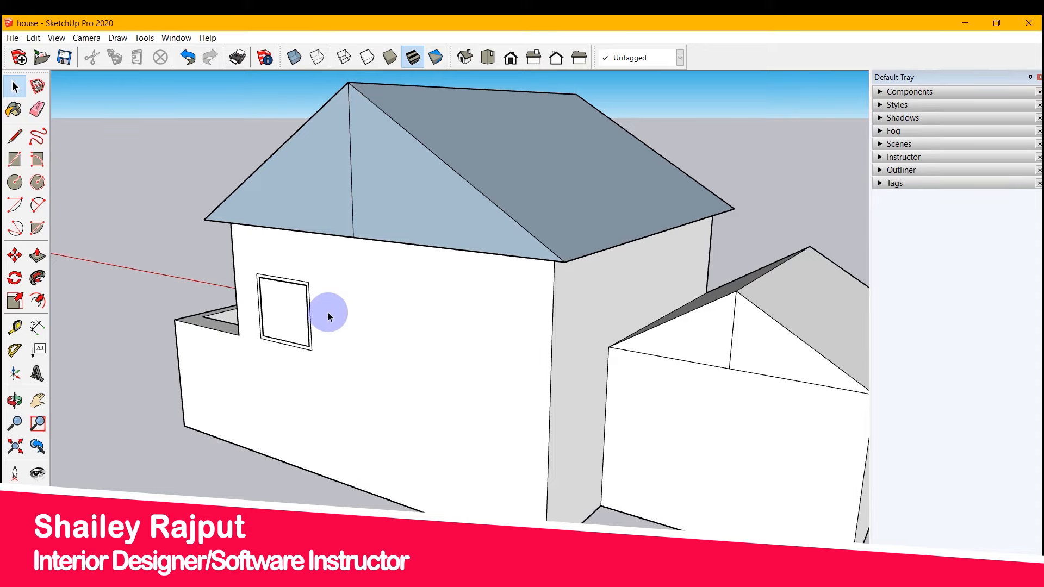
Draw two horizontal lines across the side wall, from the window frame's upper and lower outer corners to the wall's vertical corner edge.
scroll(327, 312, down, 3)
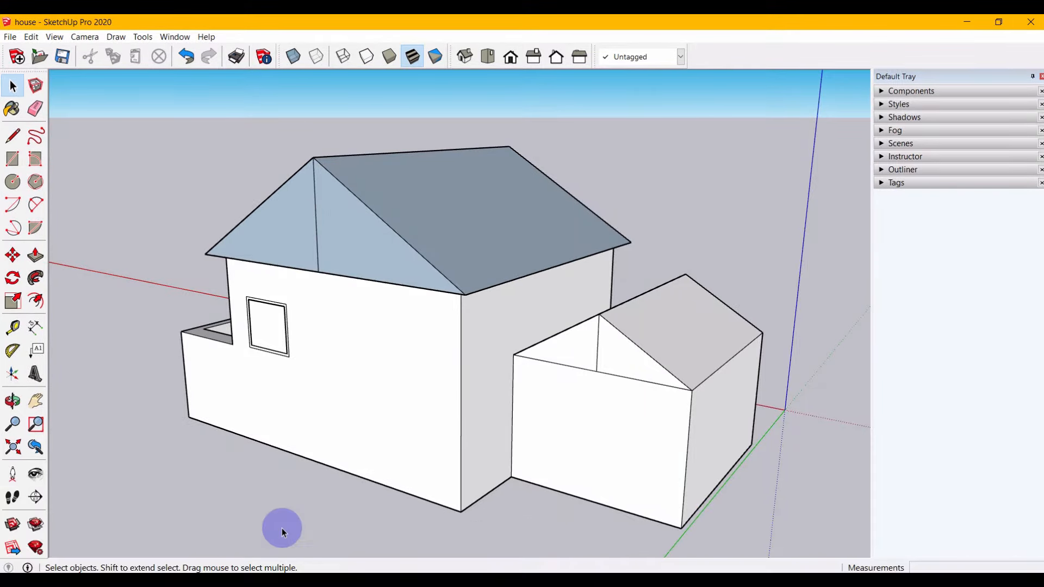
scroll(331, 369, up, 3)
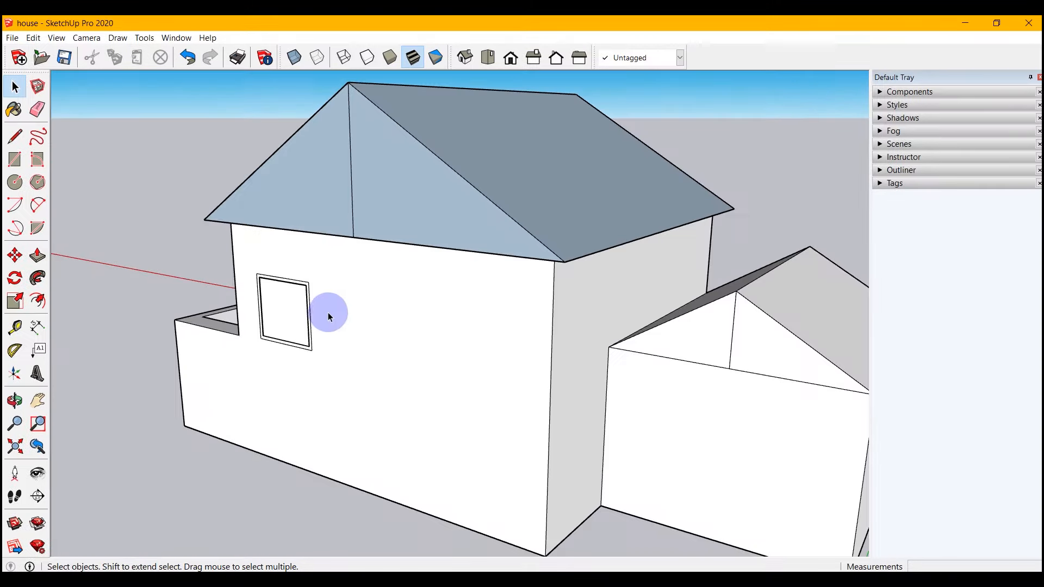
click(15, 138)
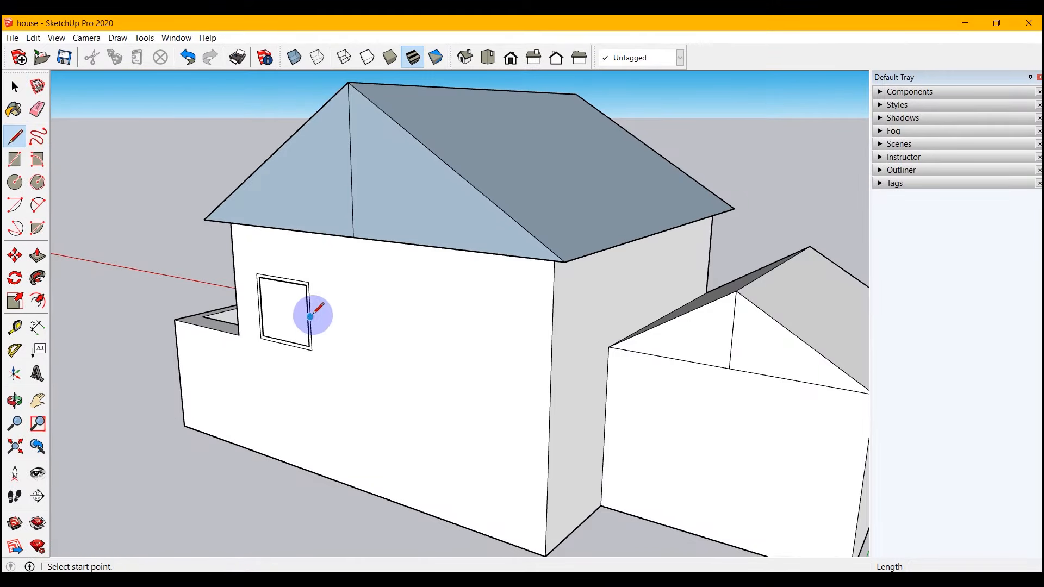
click(308, 281)
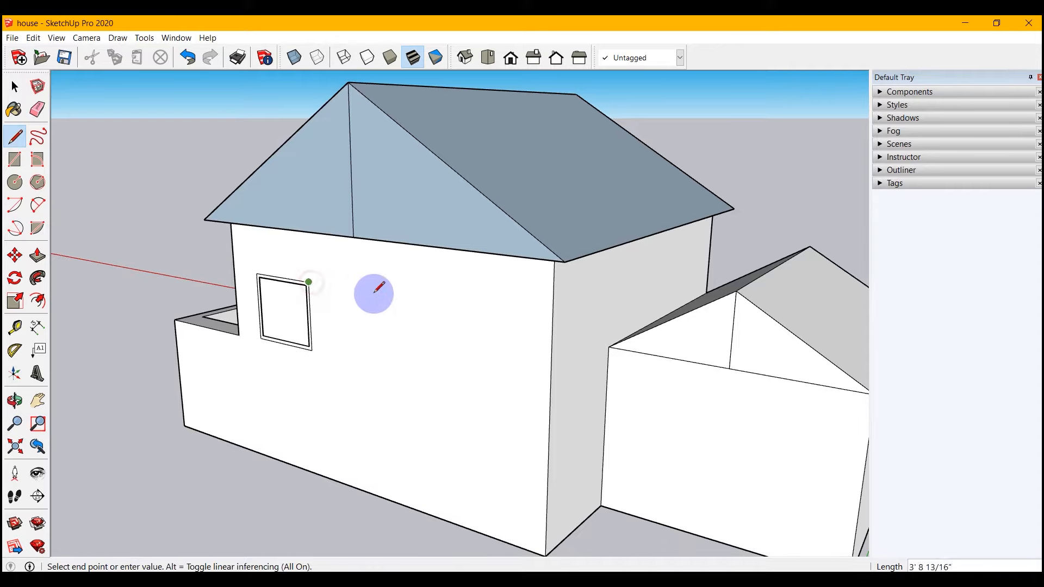
click(553, 323)
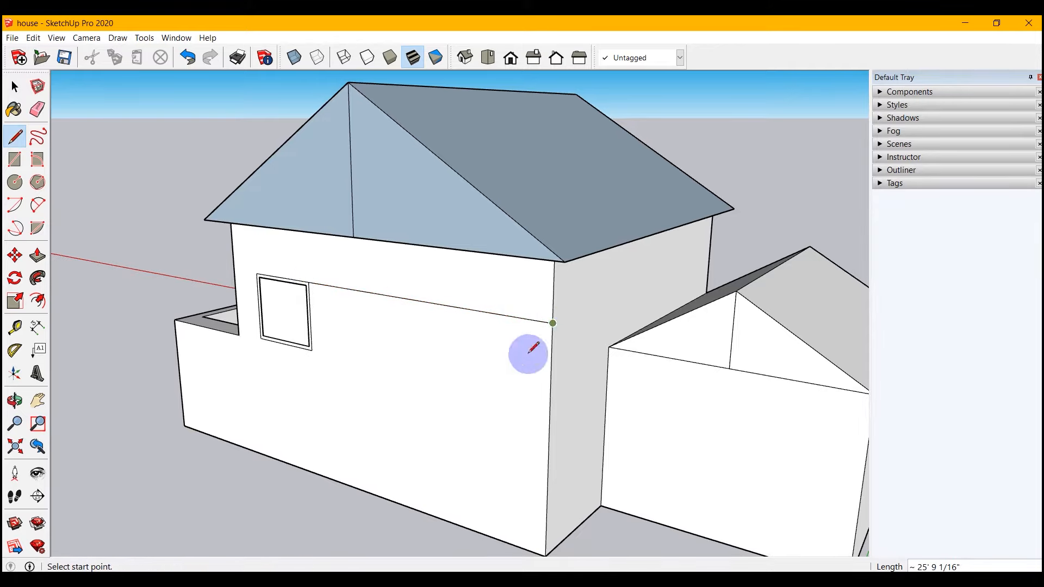
click(318, 354)
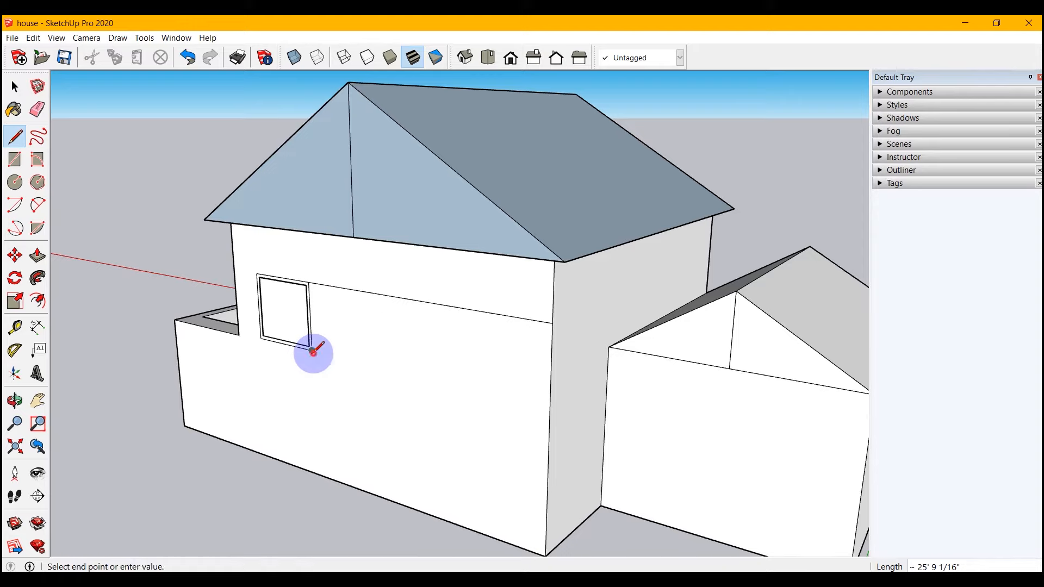
click(550, 407)
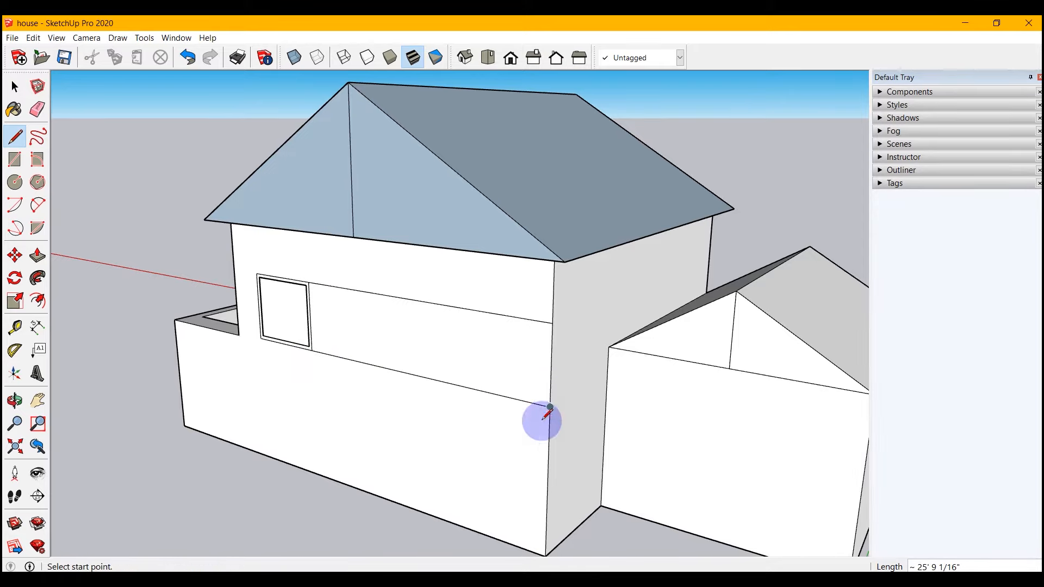
Draw a 6' 7 7/8" square between the two horizontal lines, beside the existing window.
click(14, 159)
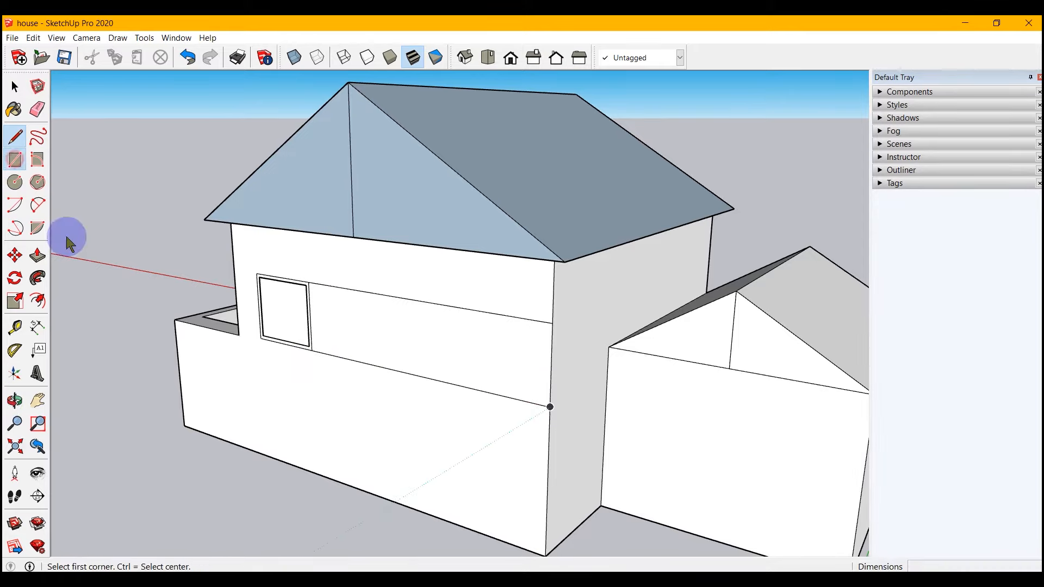
click(394, 298)
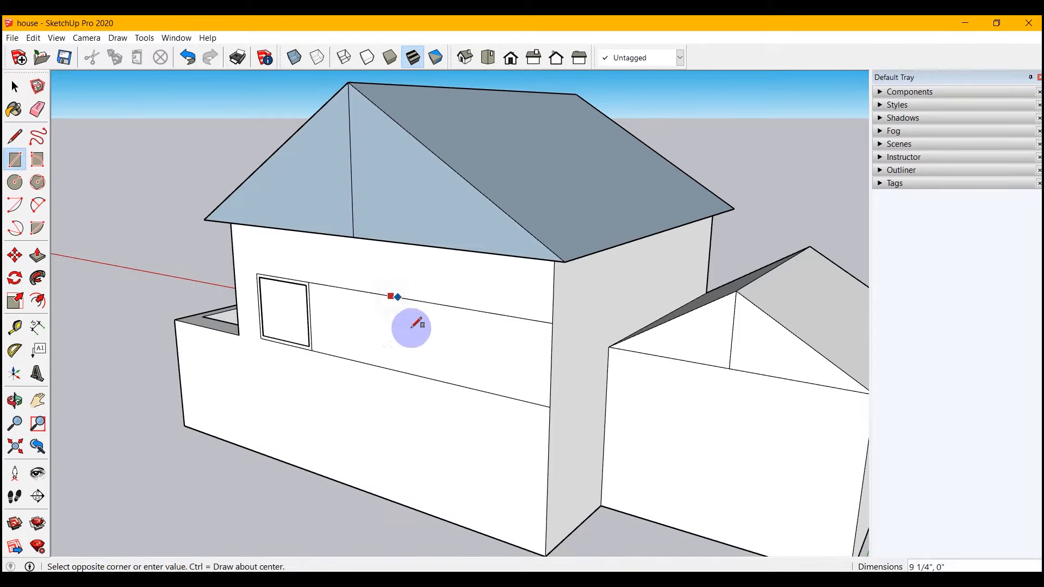
click(453, 384)
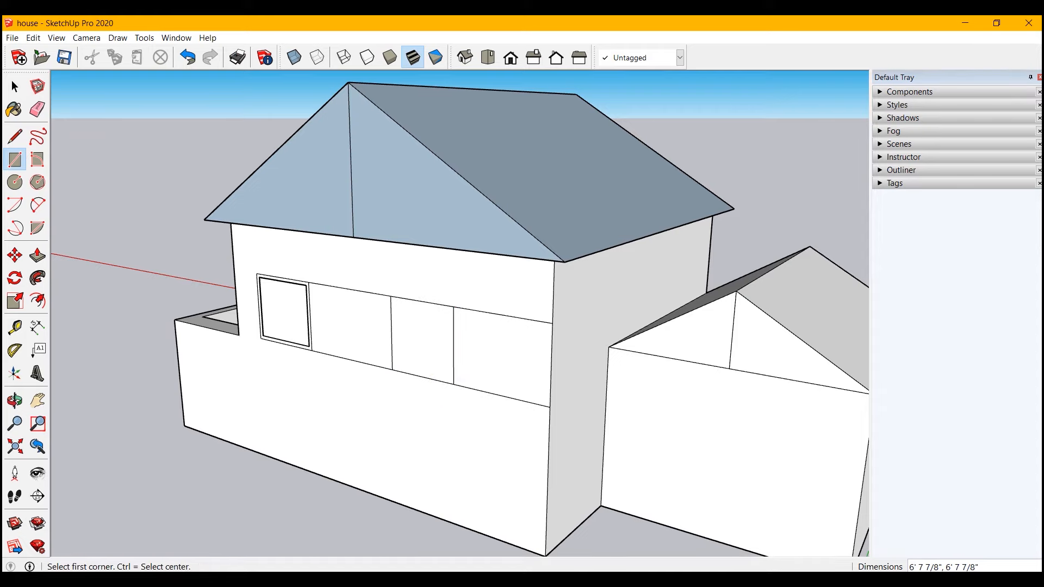
Erase the leftover line segments on both sides of the new square, and undo all the geometry drawn on the wall.
click(37, 109)
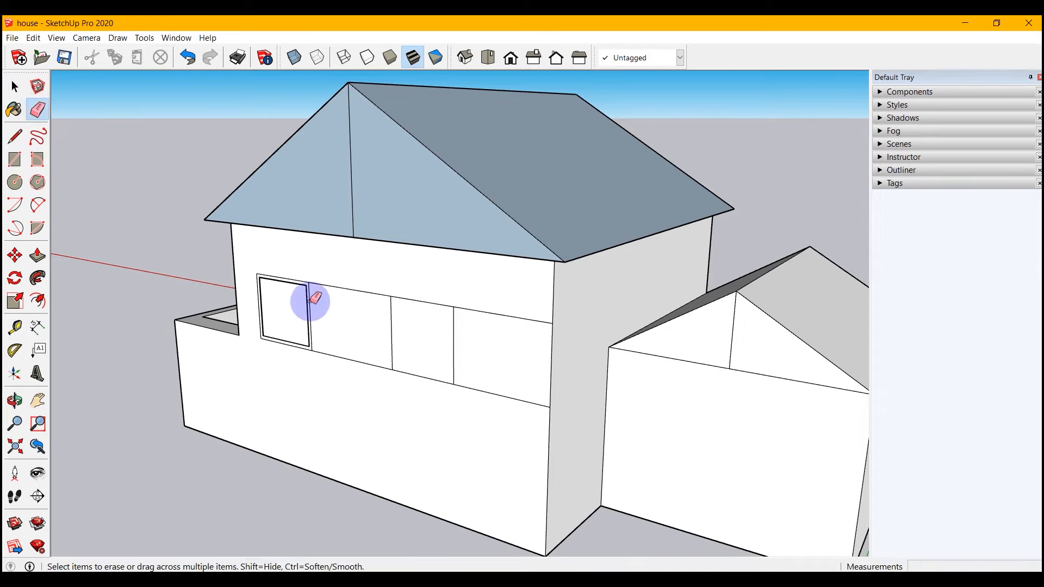
click(357, 288)
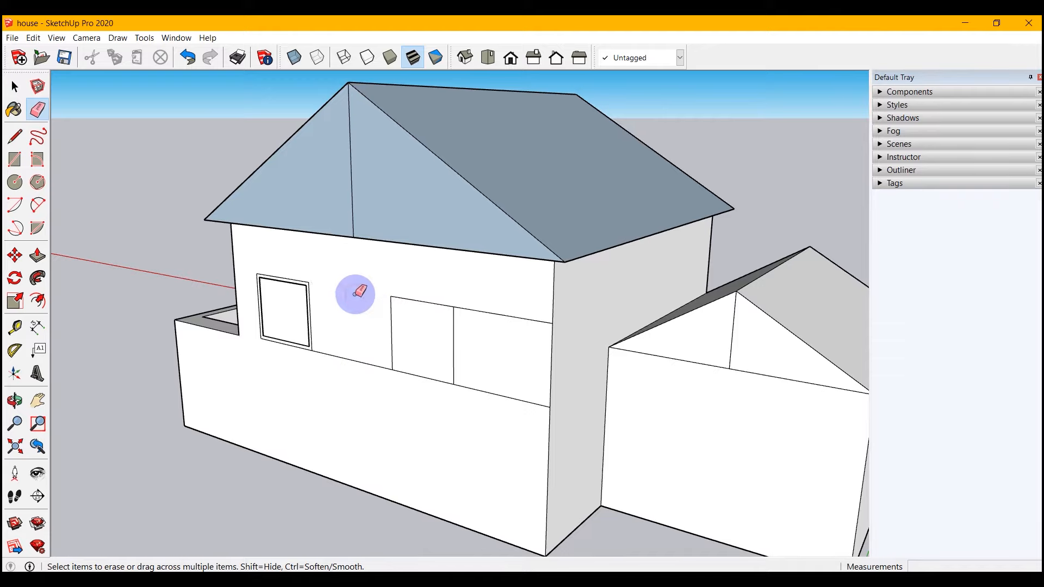
click(361, 364)
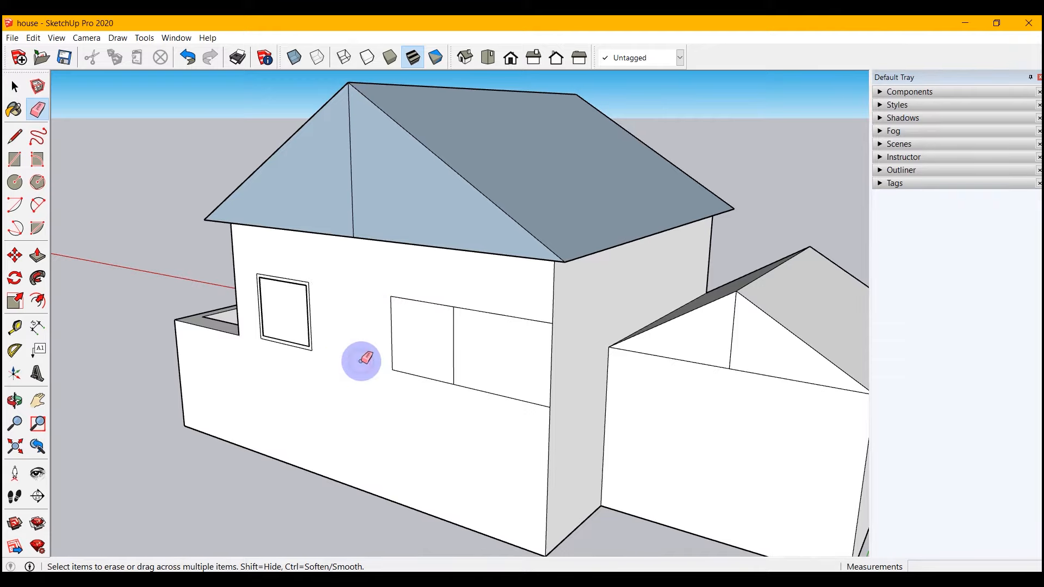
click(483, 311)
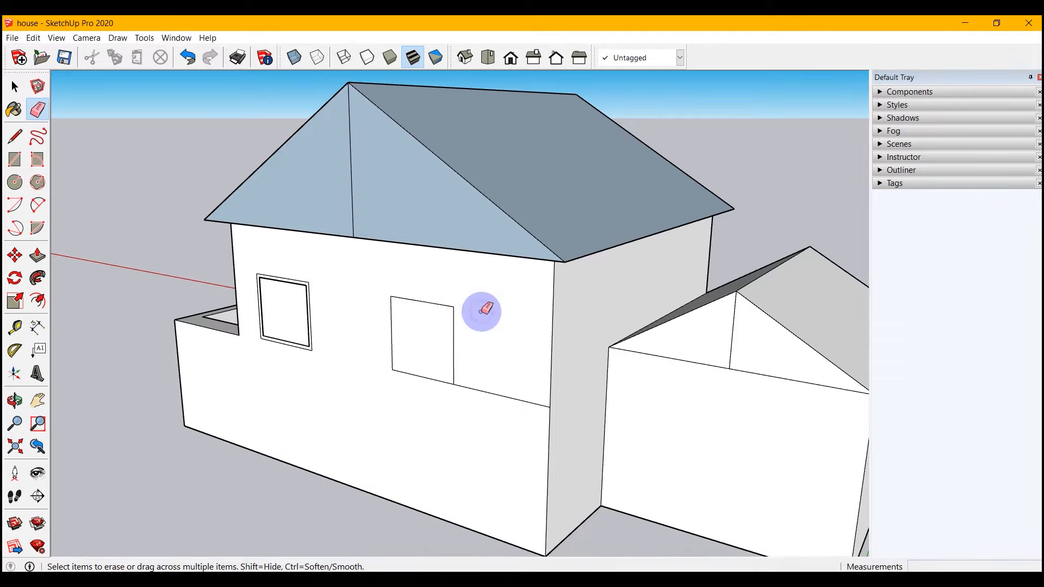
click(472, 387)
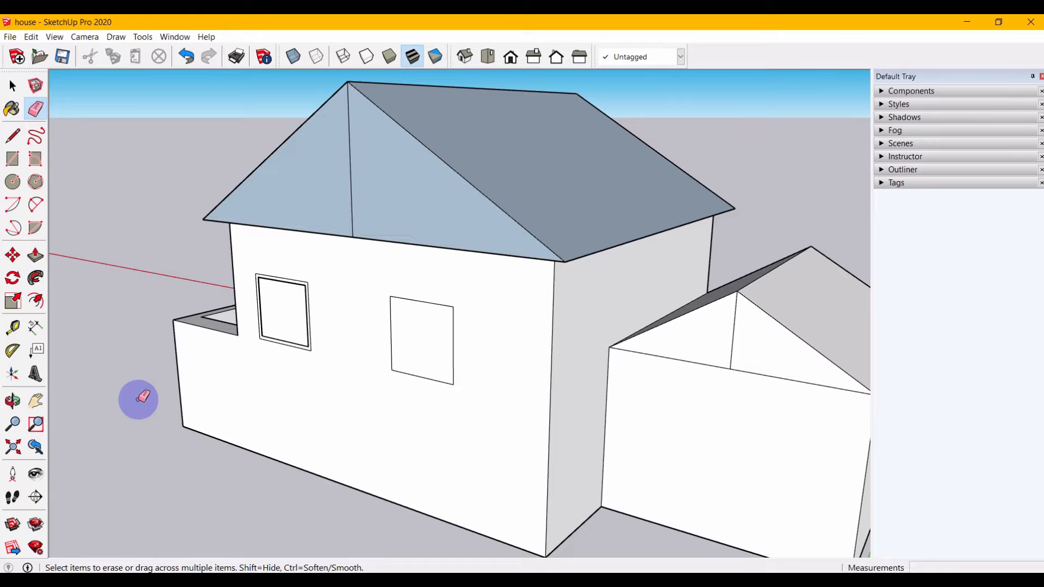
key(ctrl+z)
Try measuring a distance from the side wall's far base corner with the Tape Measure tool.
click(13, 327)
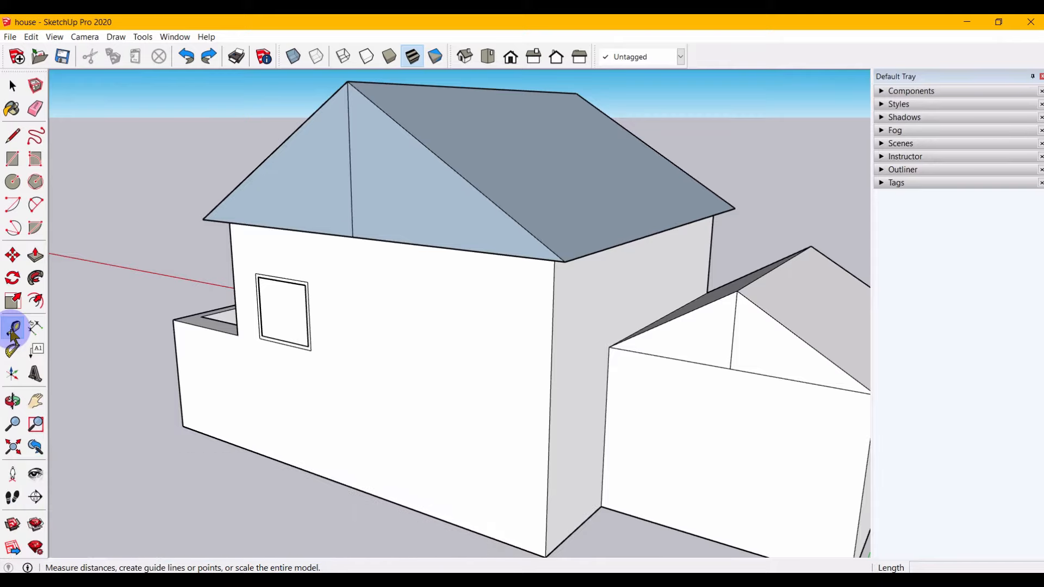
click(13, 329)
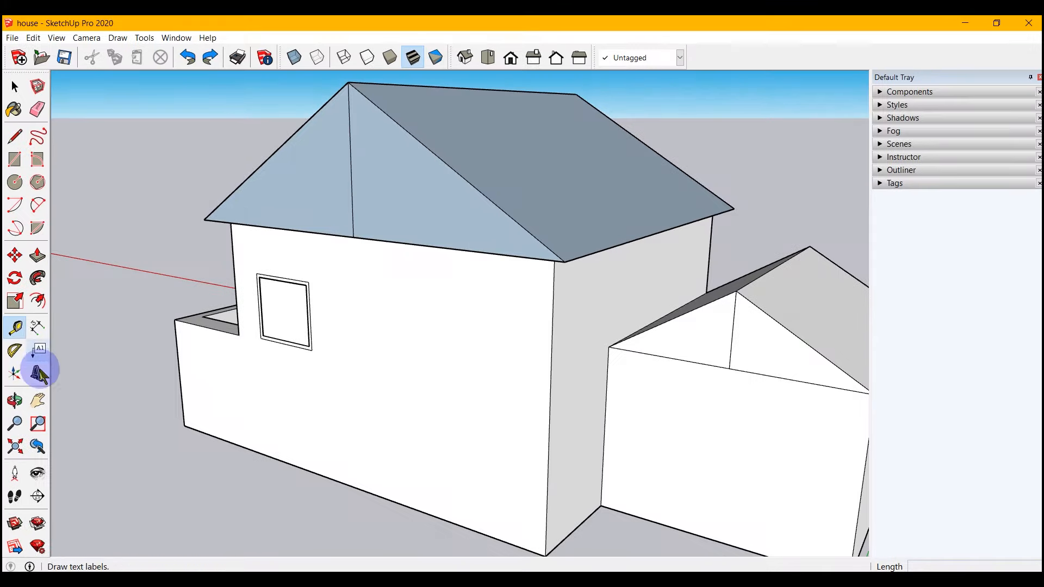
scroll(136, 443, down, 4)
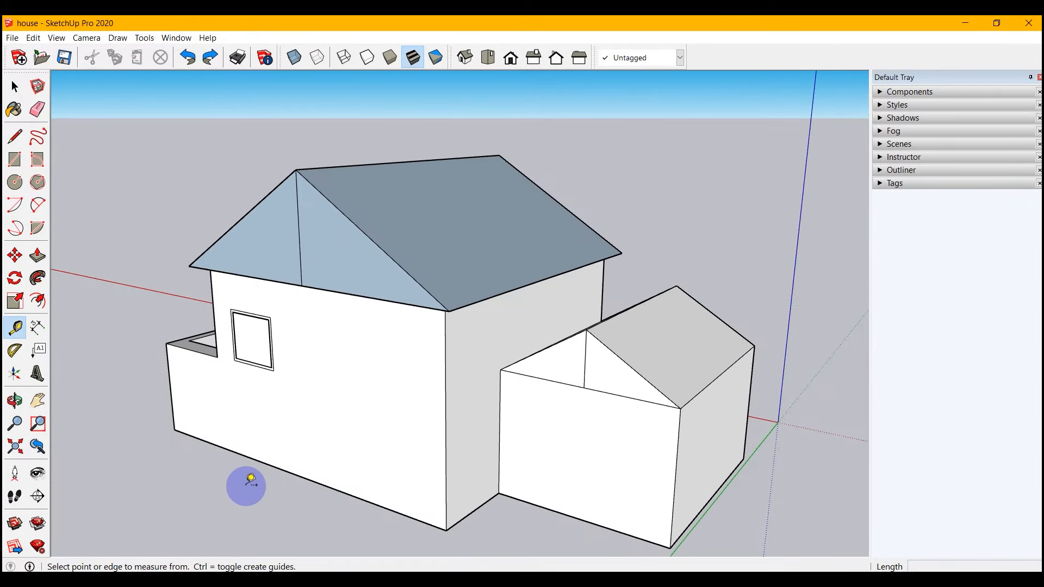
scroll(375, 527, up, 2)
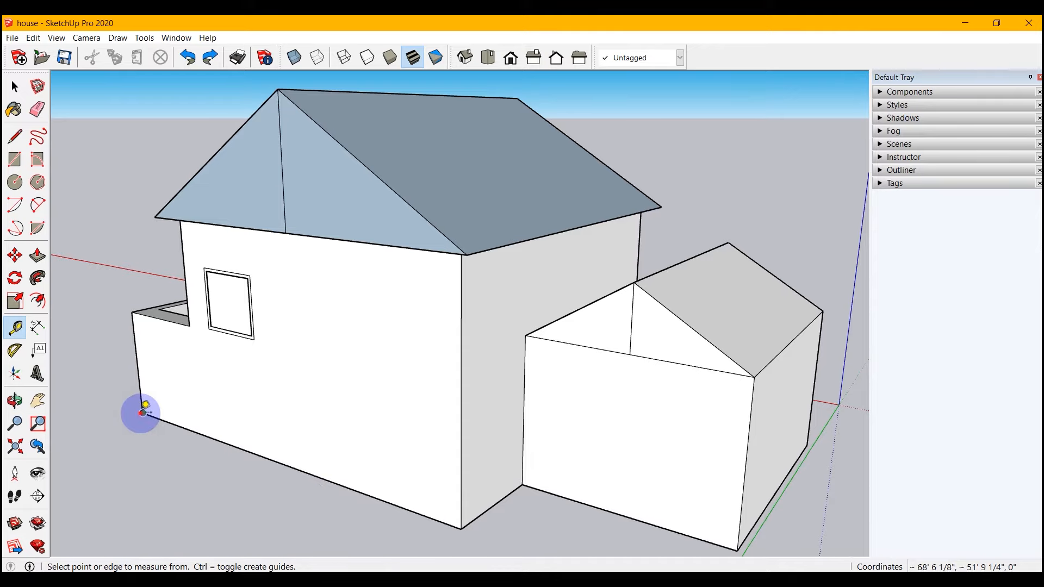
click(142, 413)
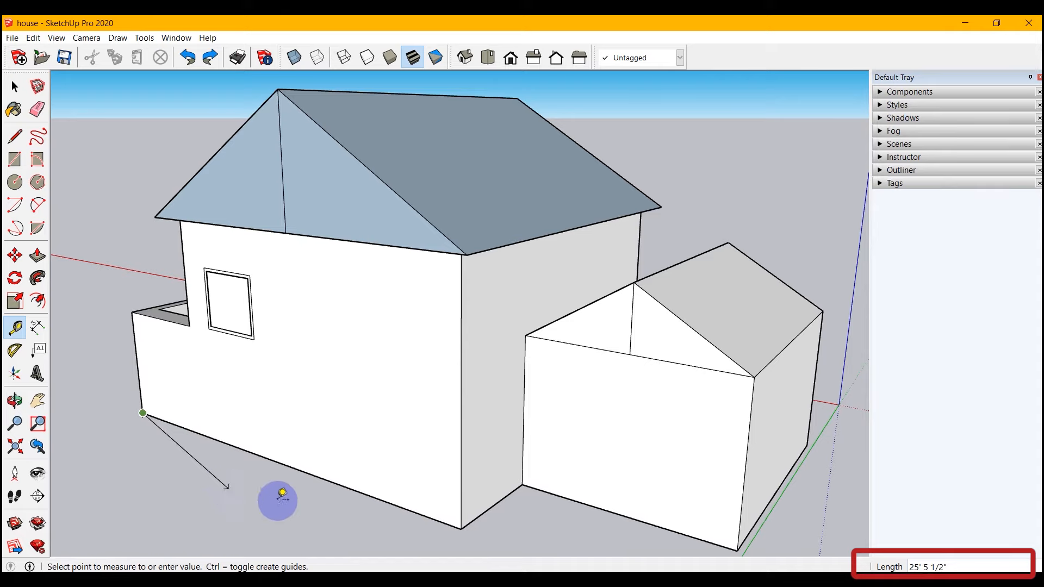
click(15, 87)
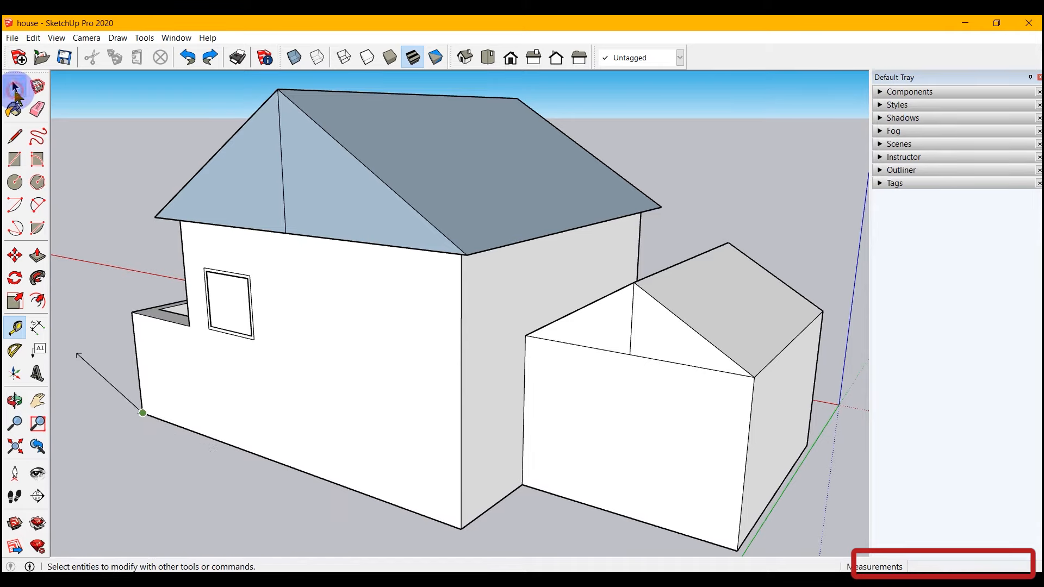
Measure the height of the existing window's outer frame along its vertical side.
click(15, 326)
click(132, 311)
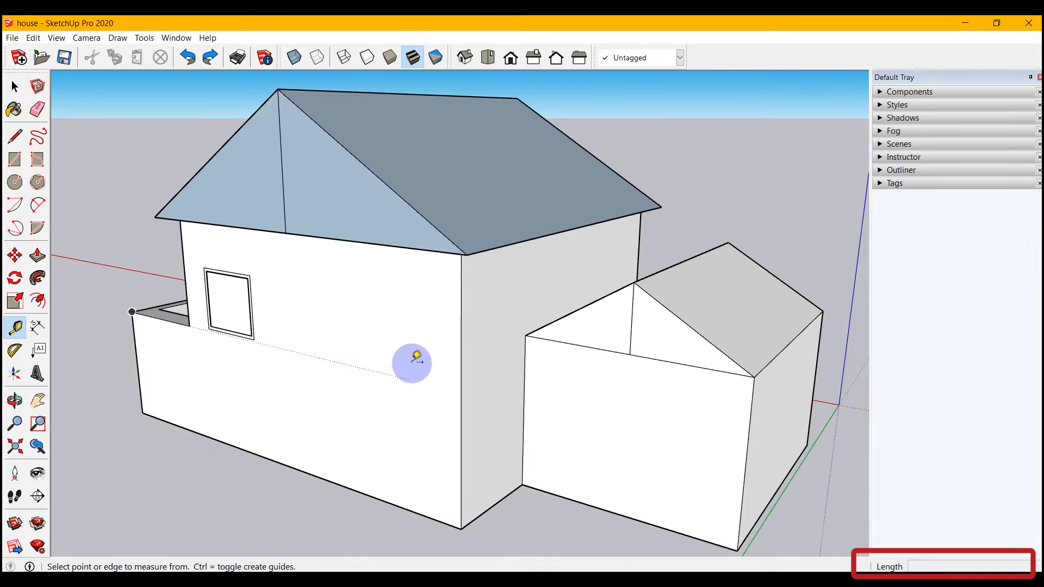
click(254, 339)
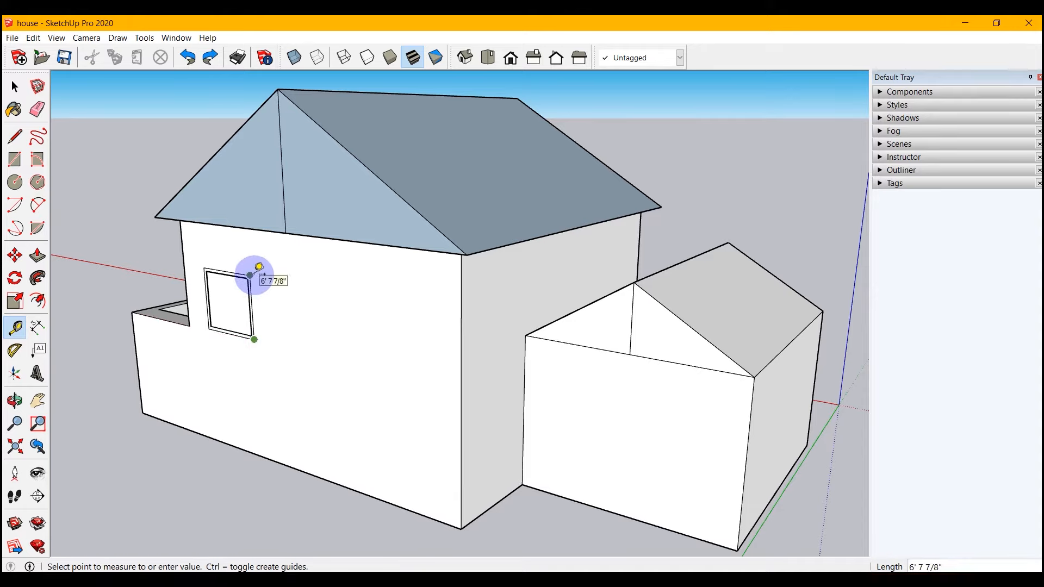
key(space)
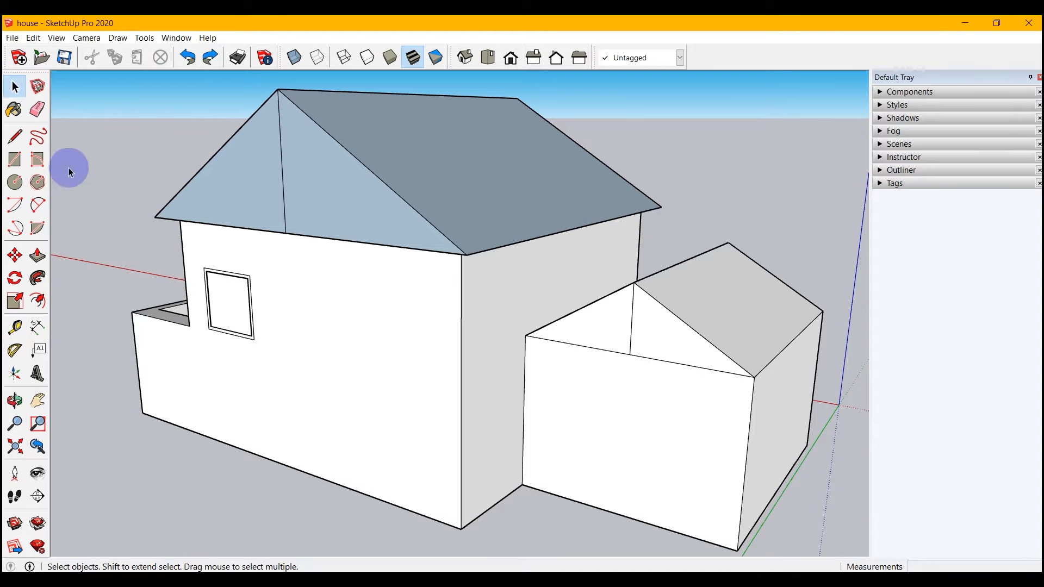
Place a horizontal guide line from the window frame's upper outer corner along the red axis to the wall's vertical corner edge.
click(14, 326)
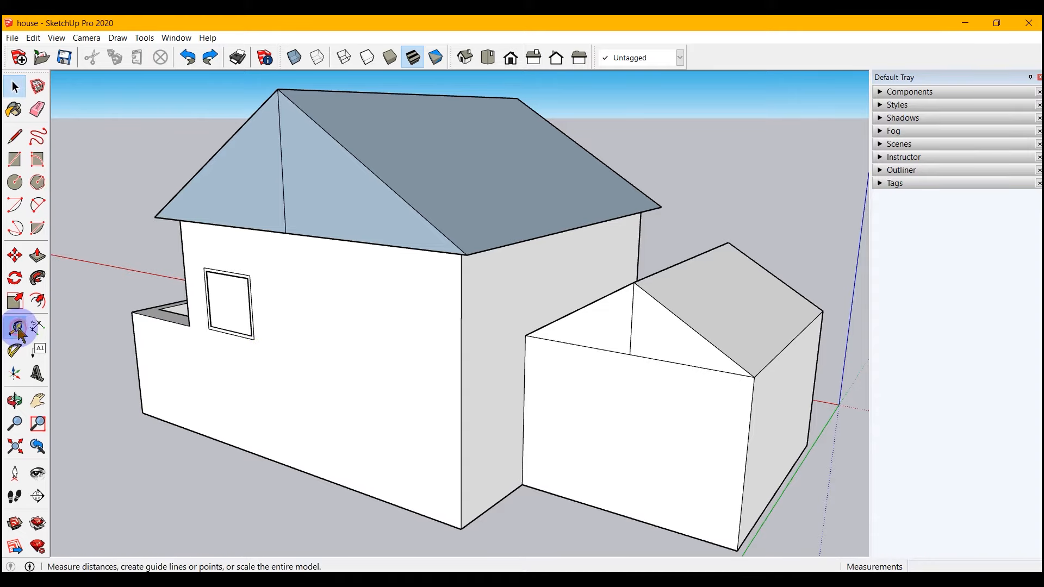
click(249, 275)
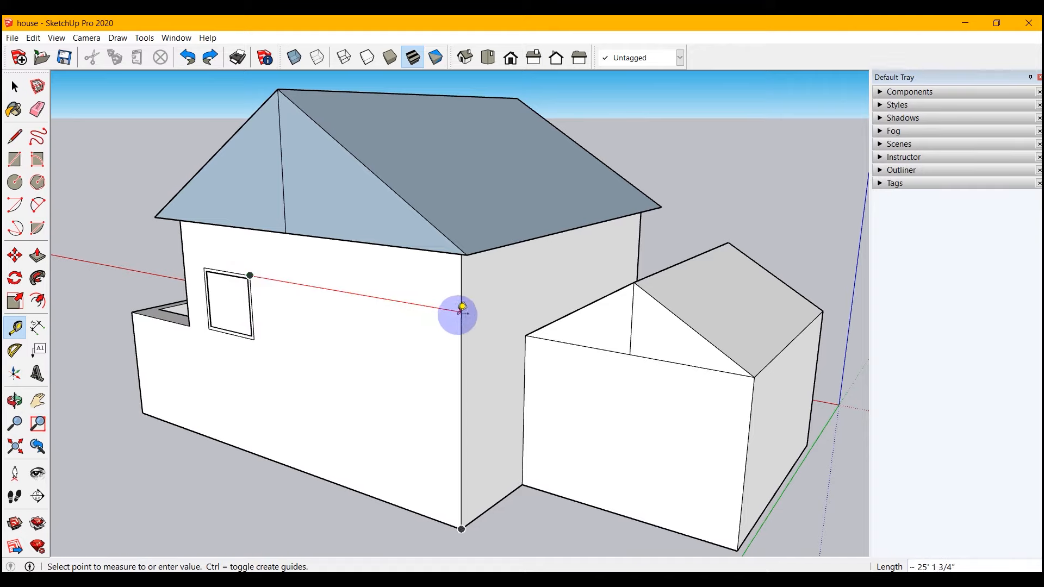
click(461, 312)
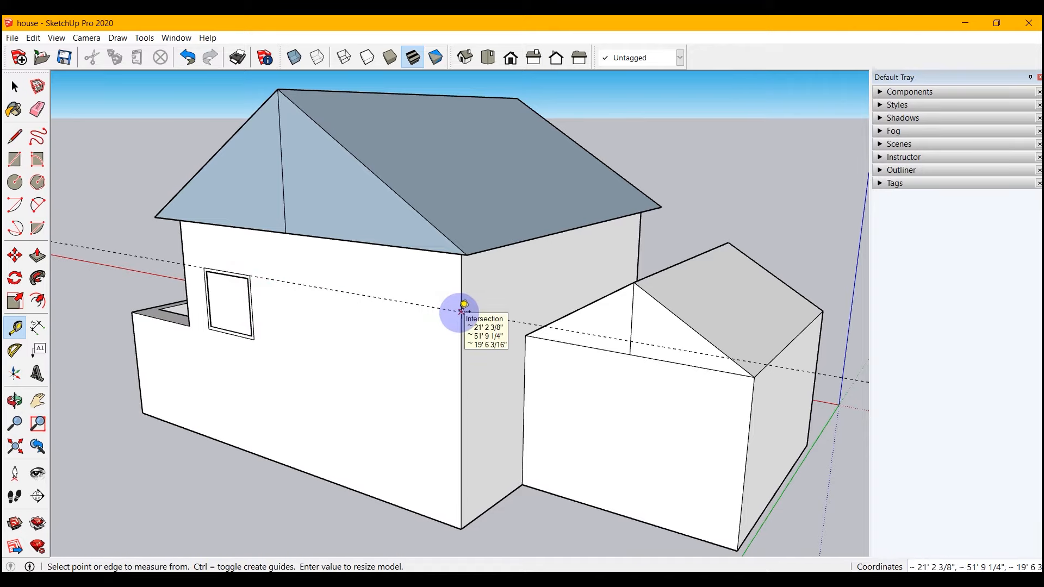
Place a second horizontal guide line from the window frame's lower outer corner along the red axis to the wall's corner edge.
scroll(536, 466, down, 3)
middle_drag(536, 466, 324, 424)
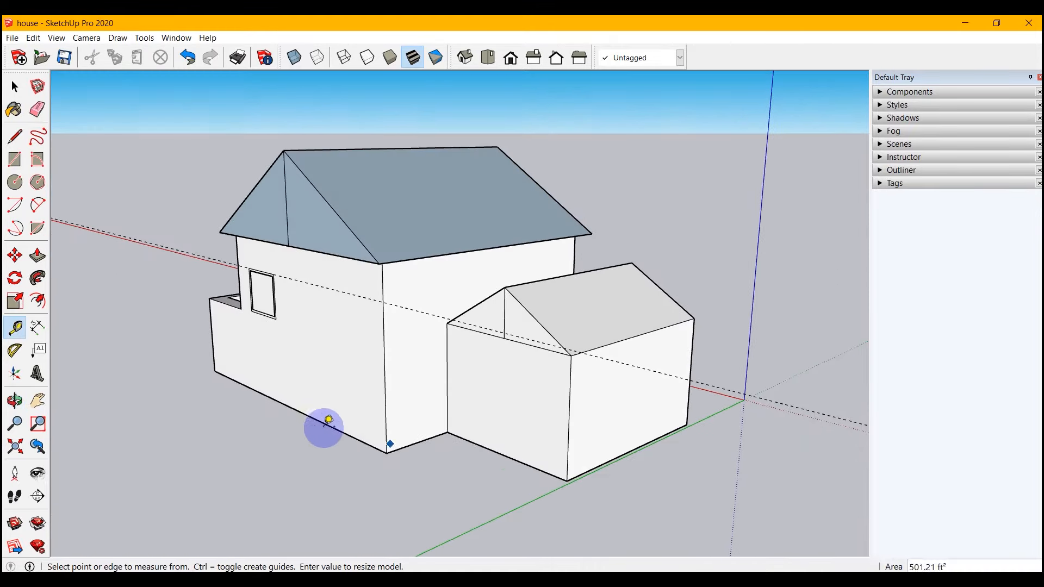
scroll(289, 419, up, 2)
middle_drag(269, 370, 382, 406)
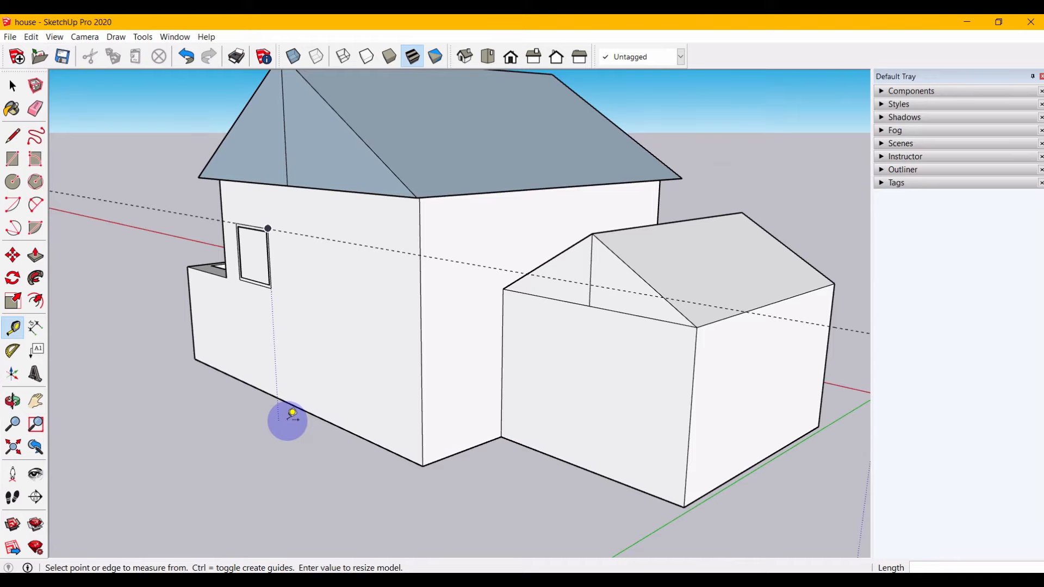
click(271, 287)
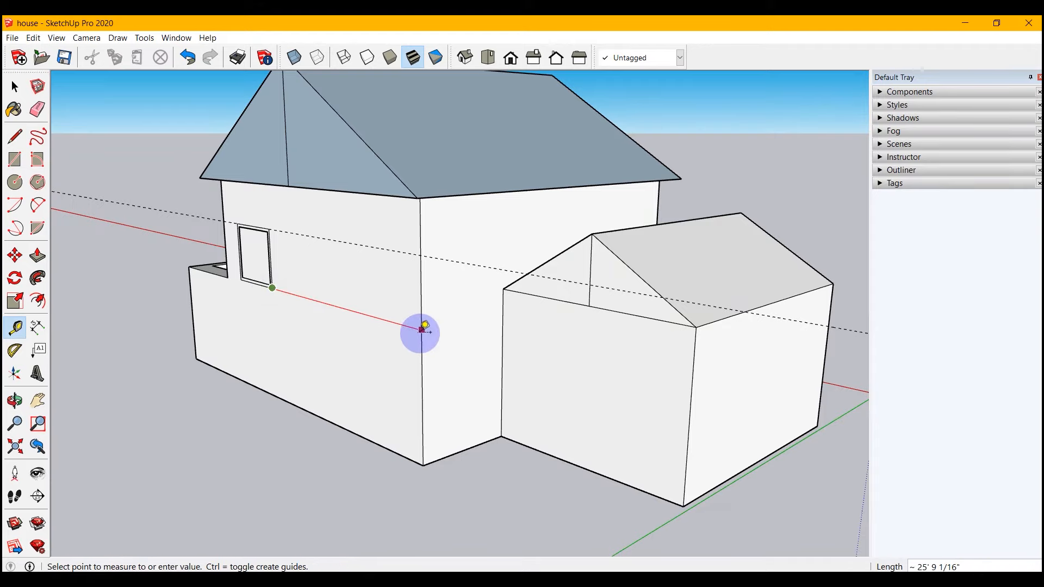
click(422, 329)
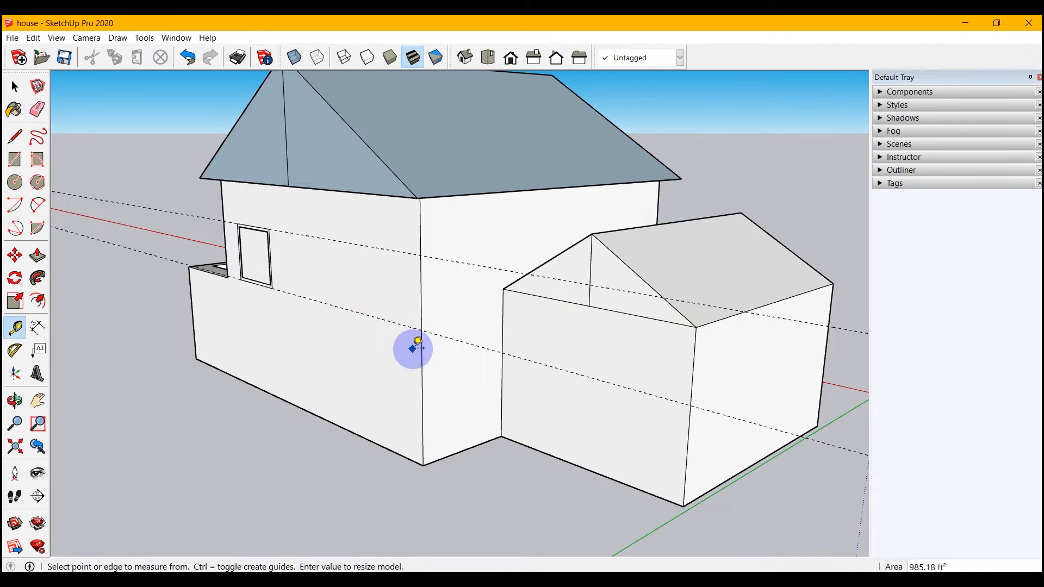
key(space)
Draw a 6' 7 7/8" square between the two guide lines on the side wall, beside the existing window.
middle_drag(421, 415, 477, 426)
scroll(337, 294, up, 4)
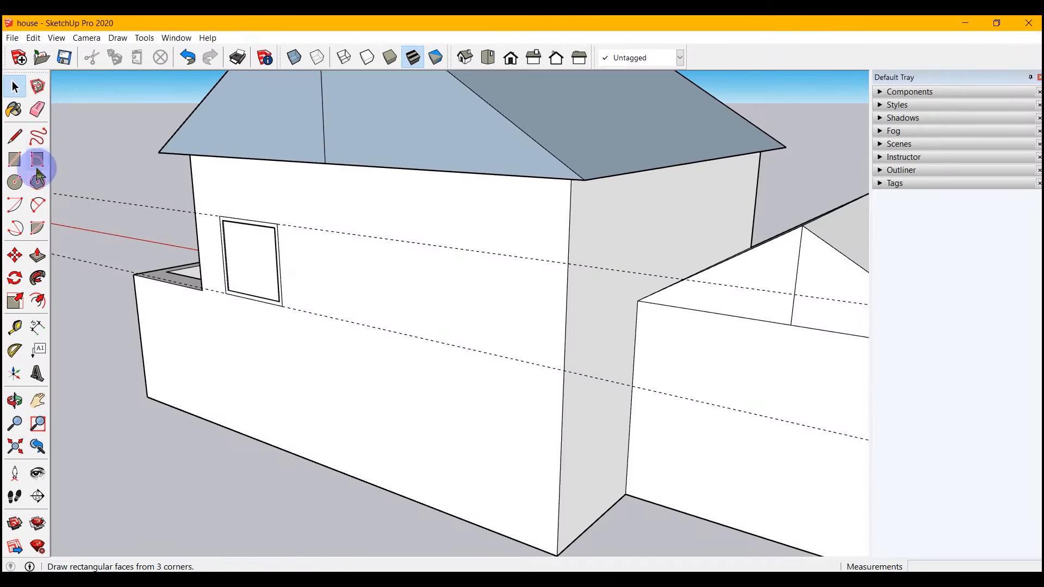
click(14, 159)
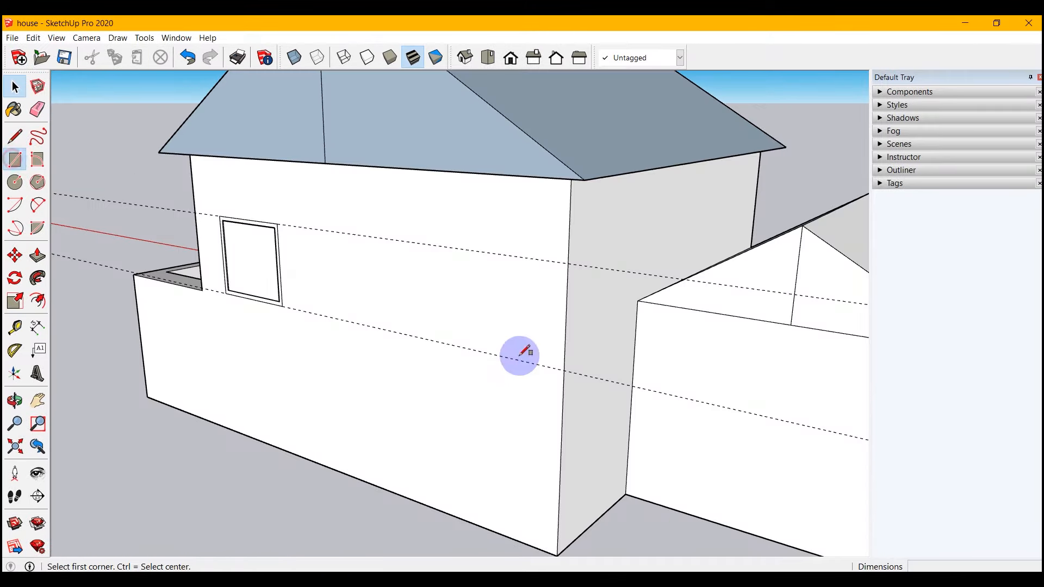
click(378, 237)
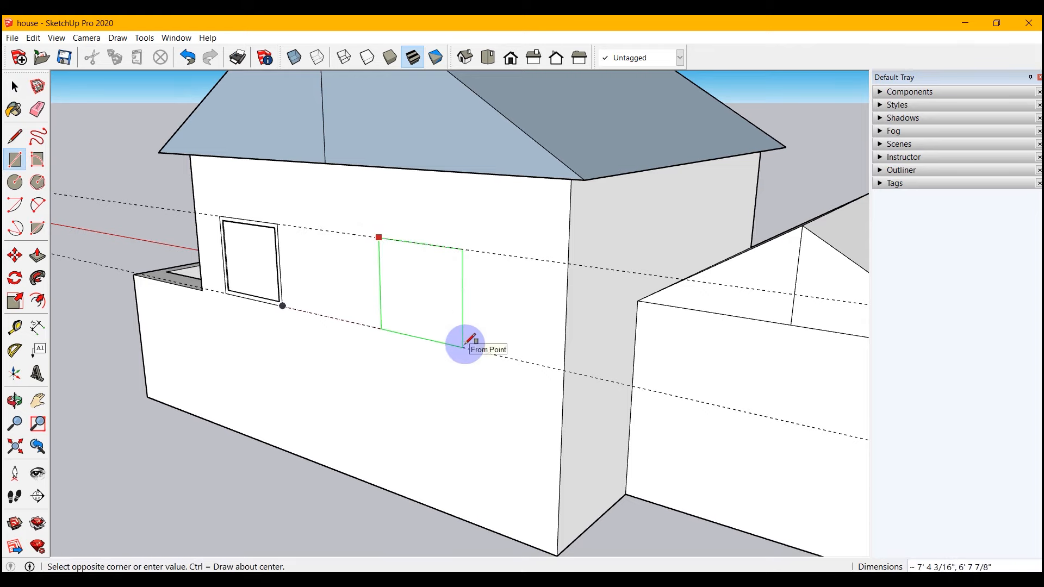
click(454, 343)
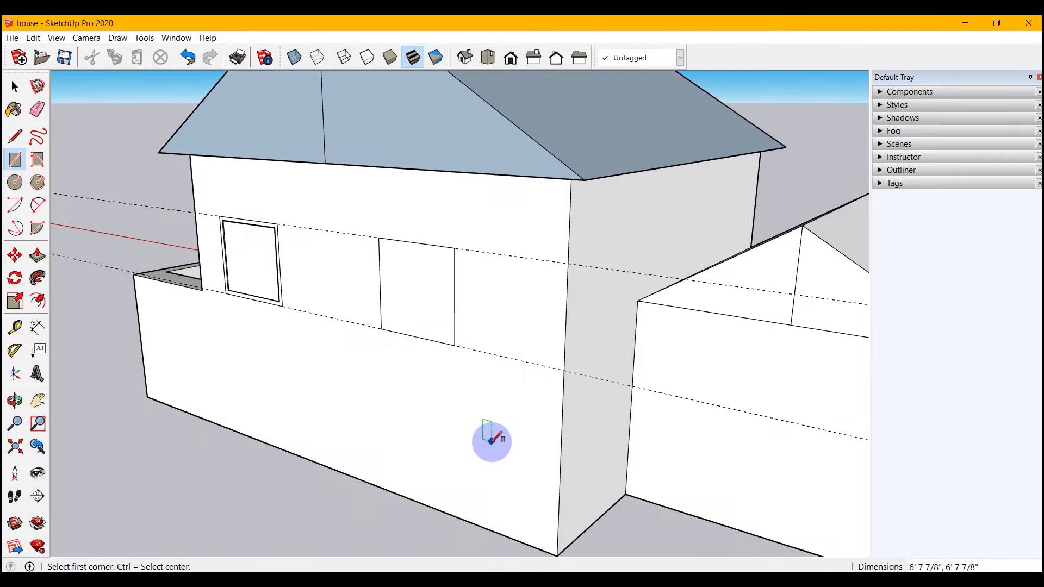
Offset the new square's edges 4" inward to form the frame of the second window.
click(38, 302)
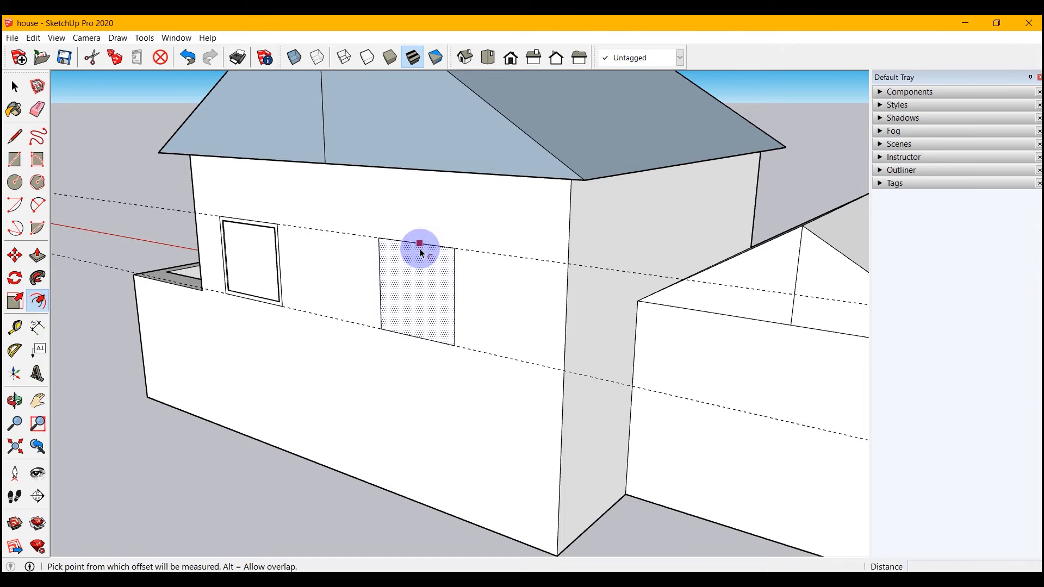
click(419, 243)
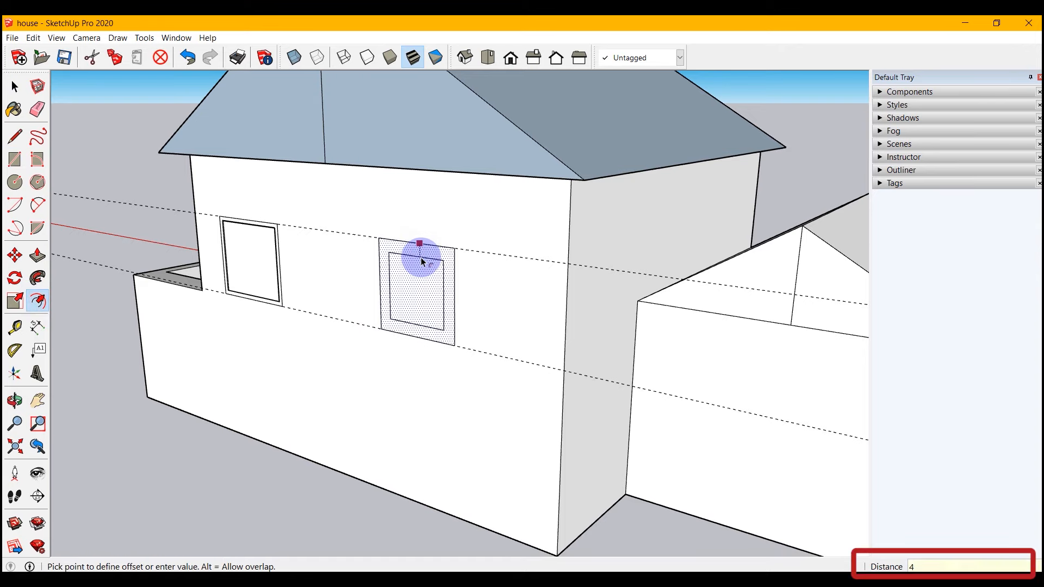
text(4)
key(Return)
Push the inner pane of the second window into the wall to recess it like the existing window.
middle_drag(464, 445, 385, 361)
scroll(280, 282, up, 2)
click(37, 255)
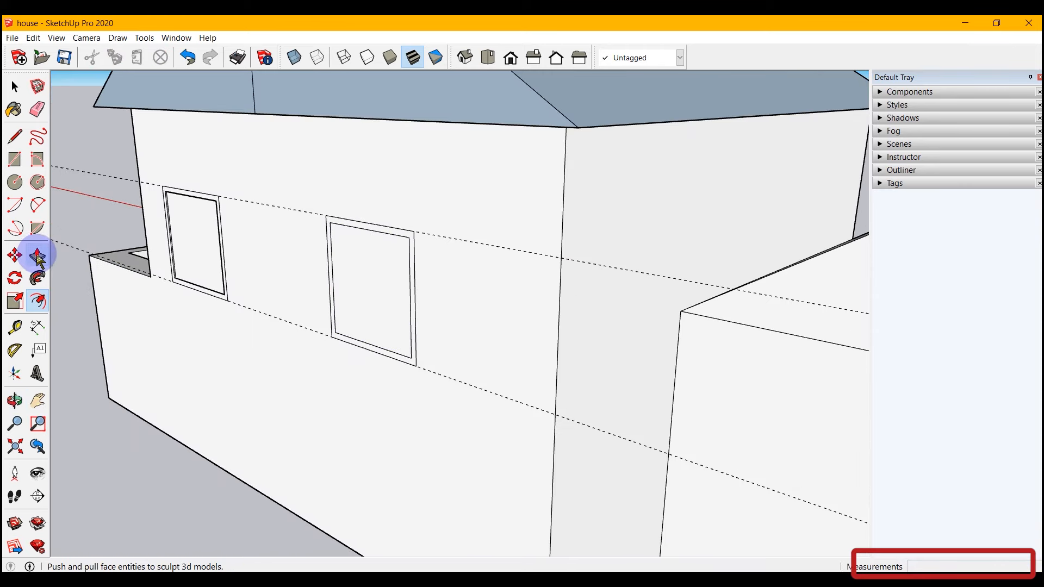
click(364, 302)
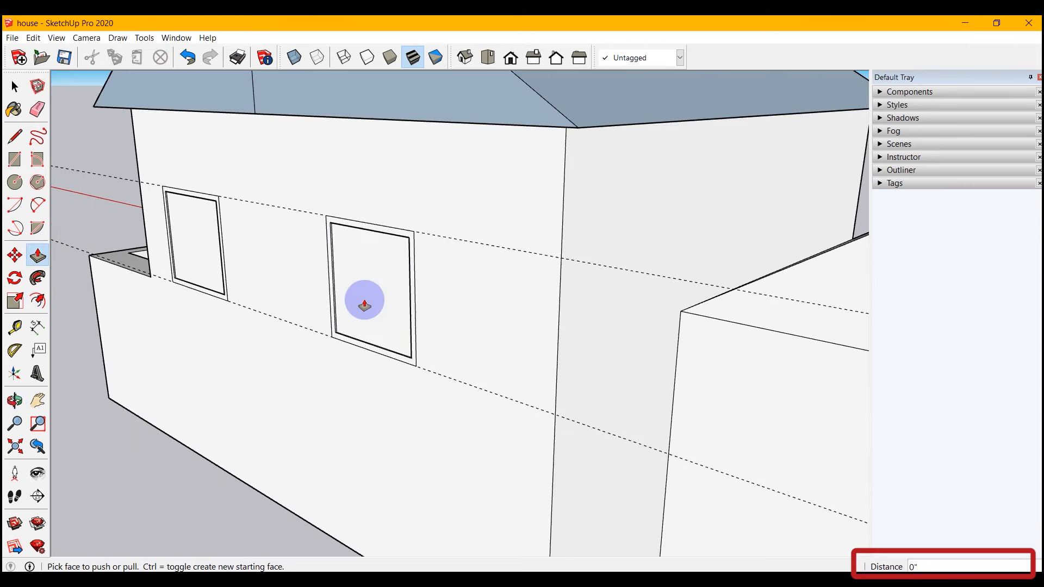
Select both dashed guide lines beyond the side wall and delete them.
click(15, 87)
scroll(145, 340, up, 2)
middle_drag(166, 294, 347, 393)
scroll(258, 327, down, 3)
scroll(259, 326, down, 1)
scroll(458, 308, down, 1)
drag(171, 192, 113, 268)
key(Delete)
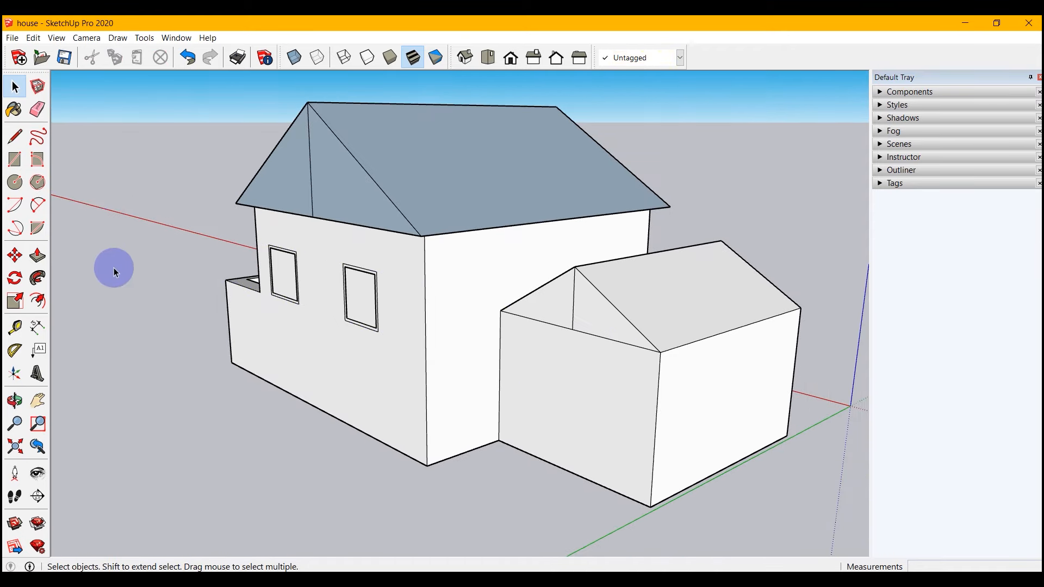
Examine the two aligned windows on the side wall up close and from several angles.
scroll(256, 286, up, 3)
middle_drag(256, 287, 400, 284)
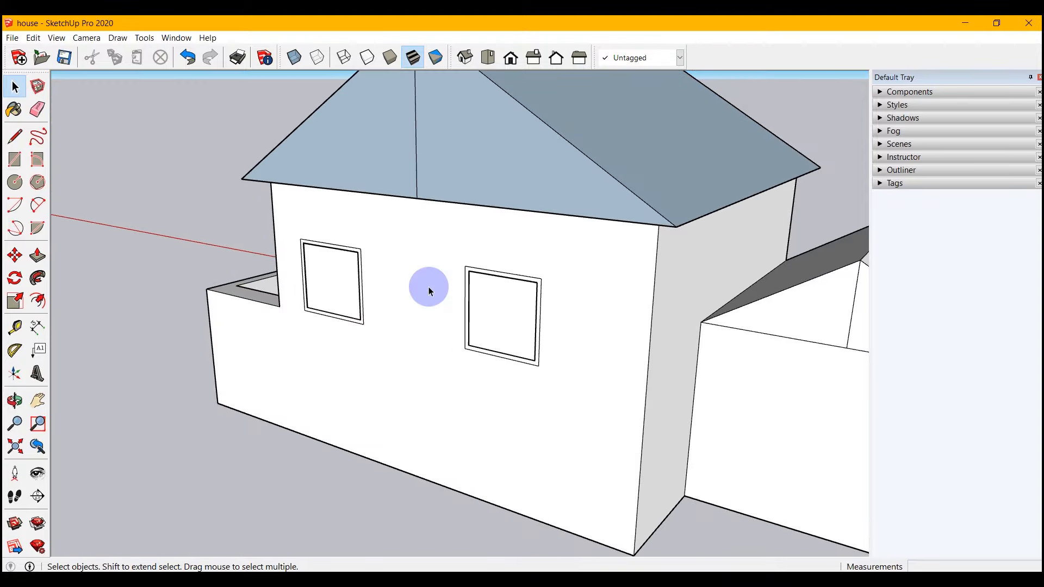
scroll(426, 282, up, 2)
middle_drag(435, 357, 361, 239)
scroll(361, 239, up, 3)
scroll(361, 240, down, 5)
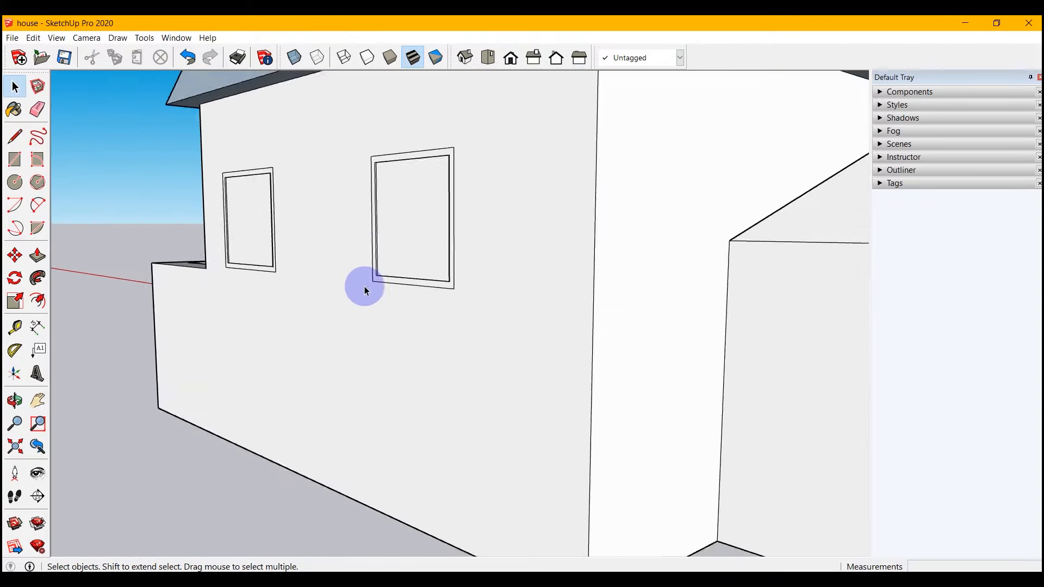
middle_drag(357, 303, 379, 380)
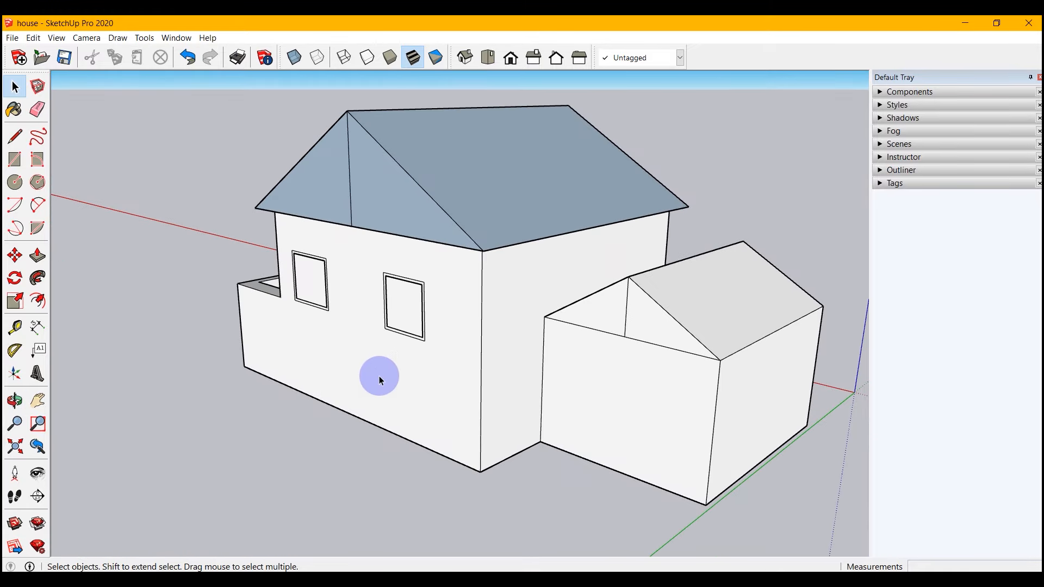